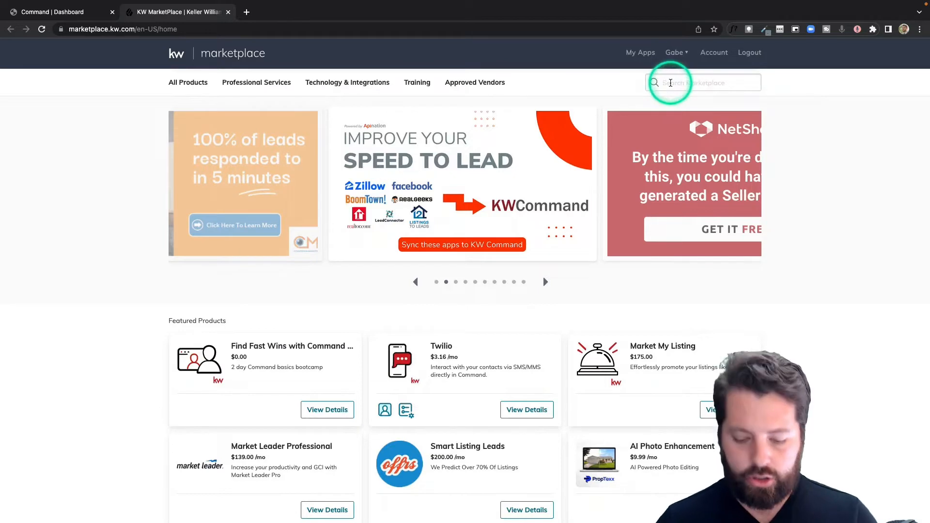
Search the marketplace for "lead connector" and open the details of the KW Command and LeadConnector product
type("nector")
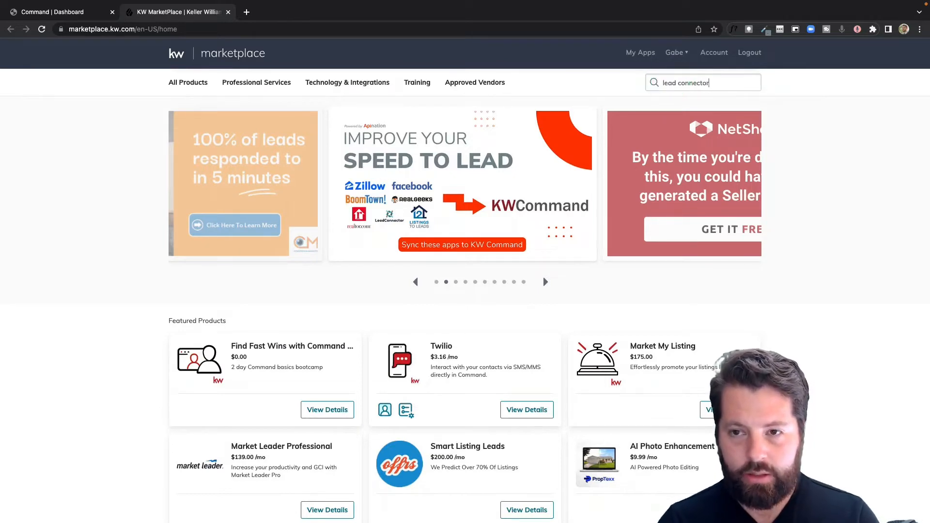
key("Return")
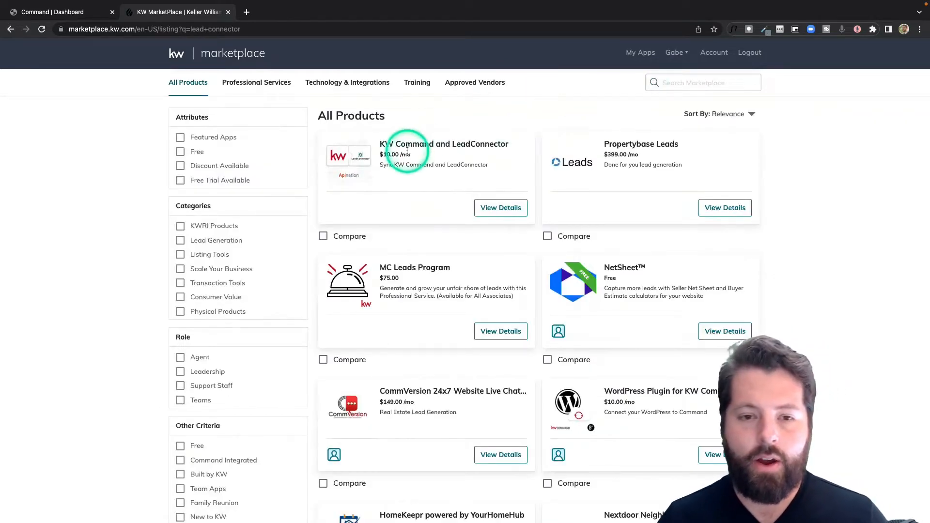
left_click(494, 211)
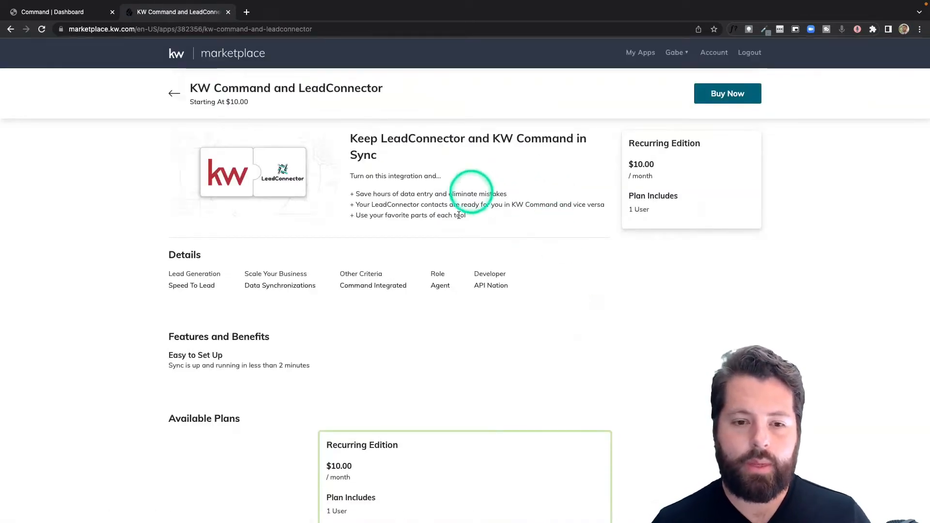
Buy the KW Command and LeadConnector integration and launch it from the purchased applications
left_click(722, 97)
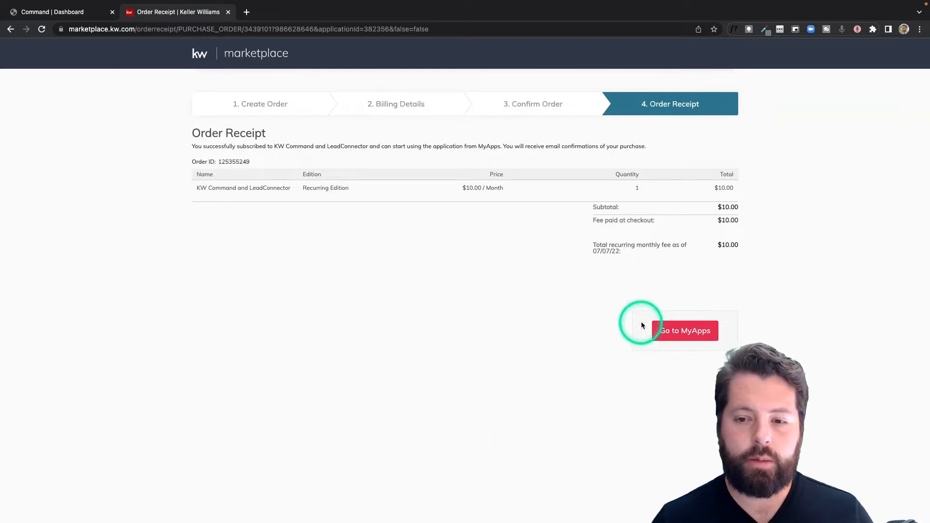
left_click(677, 334)
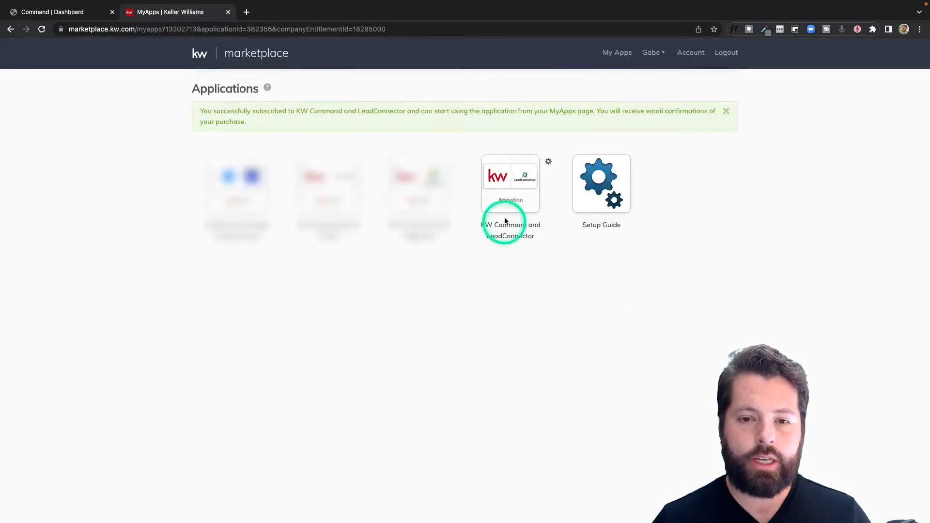
left_click(518, 182)
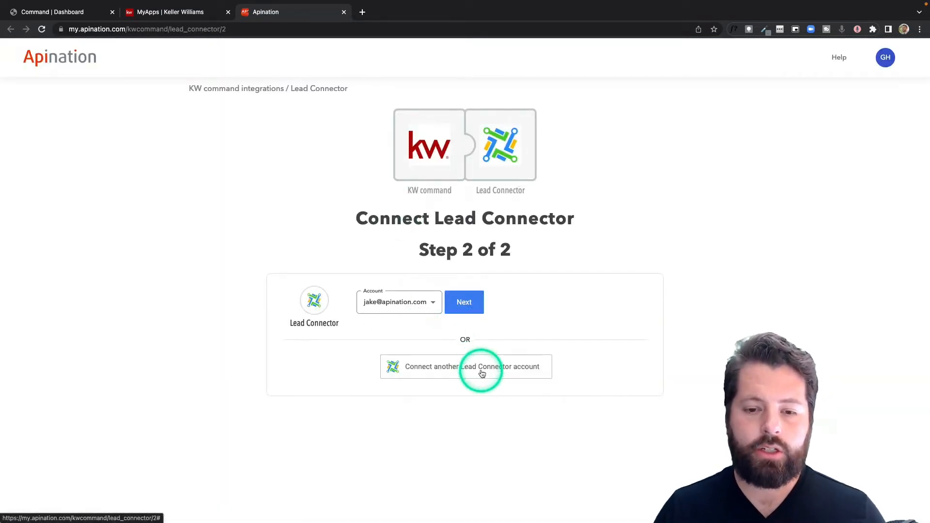
Connect another Lead Connector account using the API Nation - HQ location and continue to the settings review
left_click(440, 370)
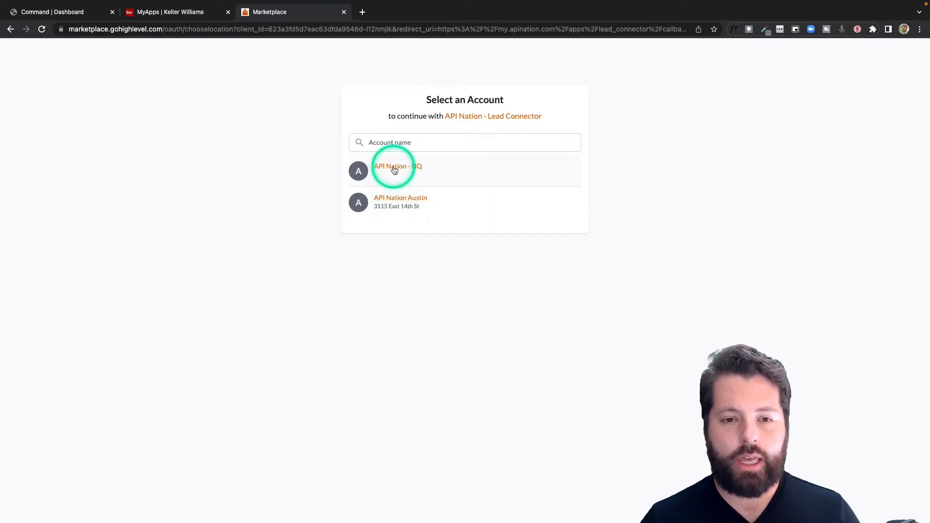
left_click(394, 169)
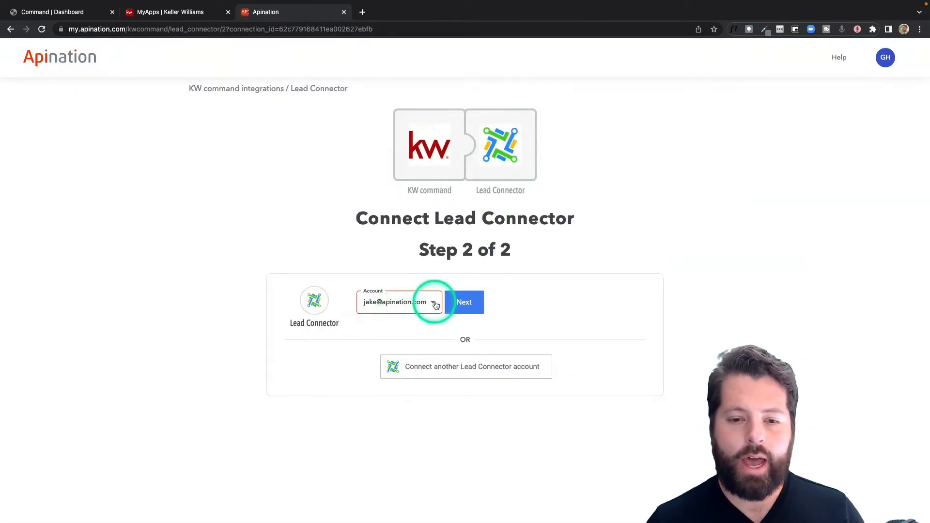
left_click(458, 302)
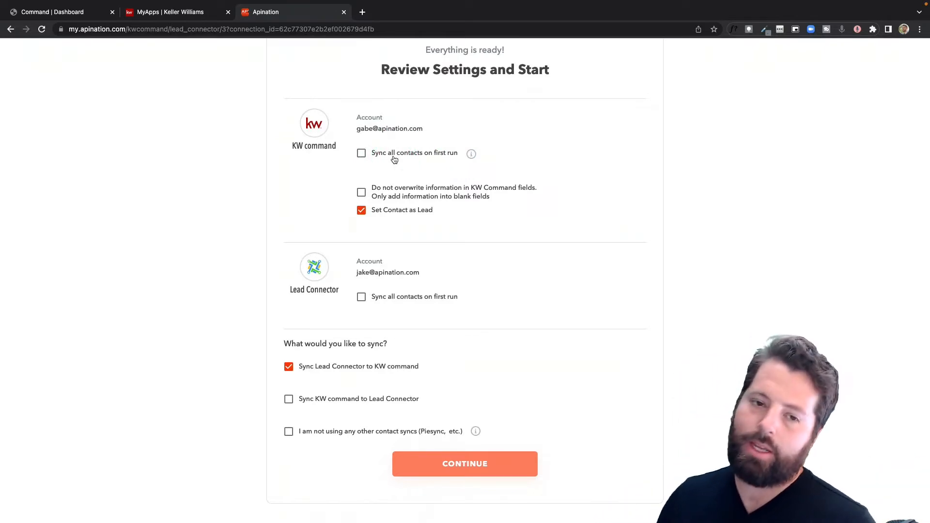
Enable not overwriting KW Command fields, syncing KW command to Lead Connector, and the no-other-contact-syncs confirmation, and continue
left_click(361, 154)
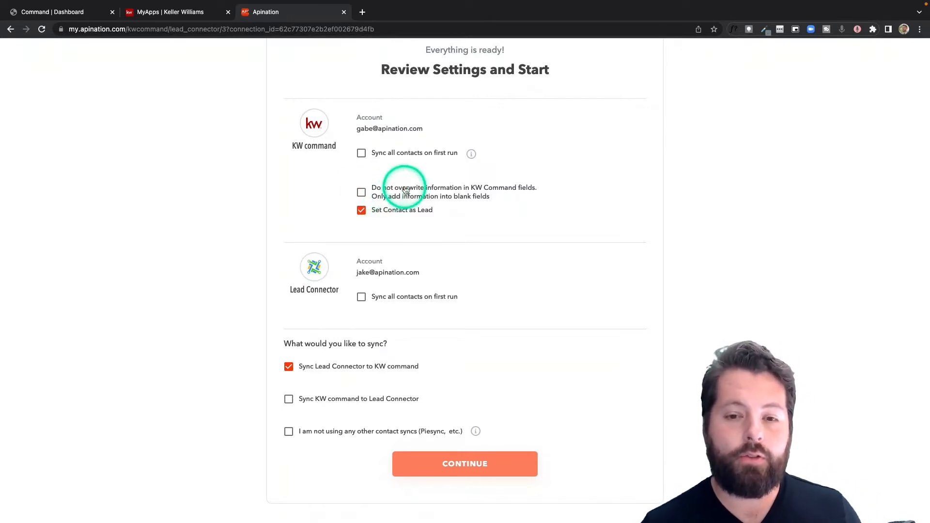
left_click(362, 193)
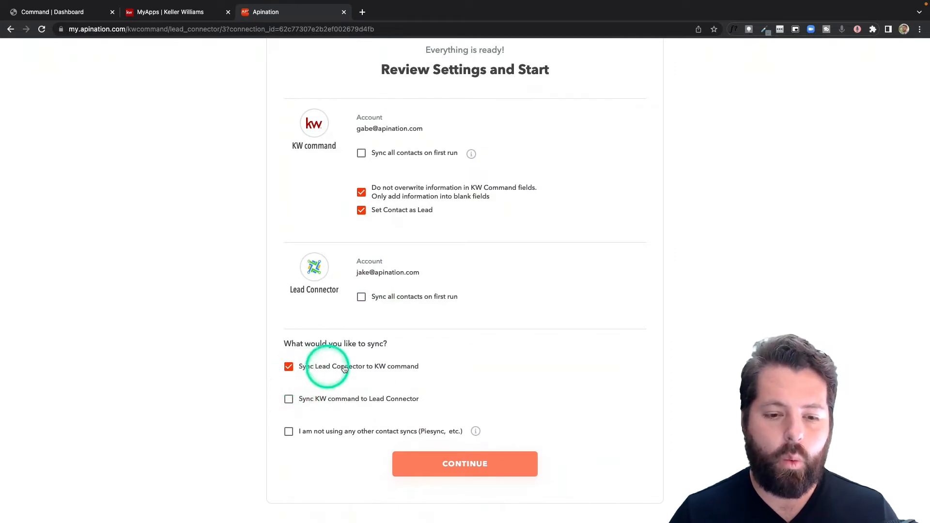
left_click(289, 399)
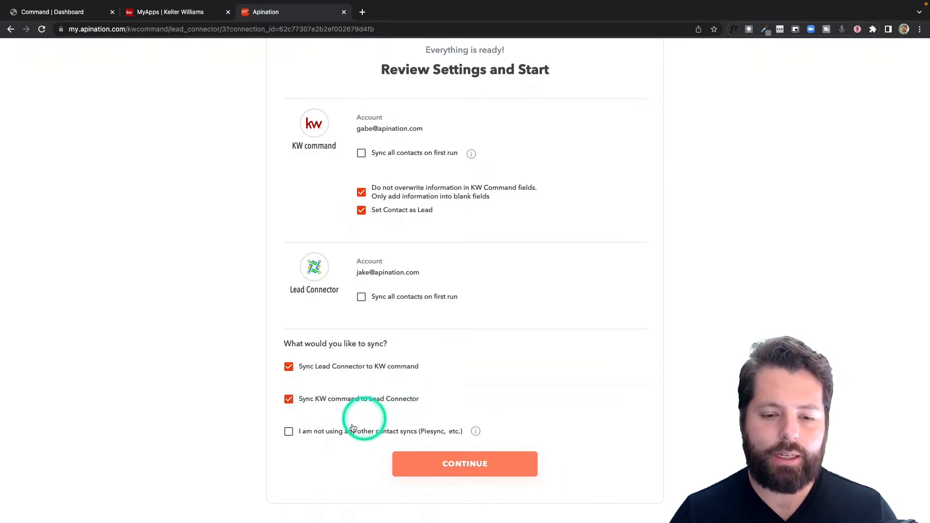
left_click(330, 436)
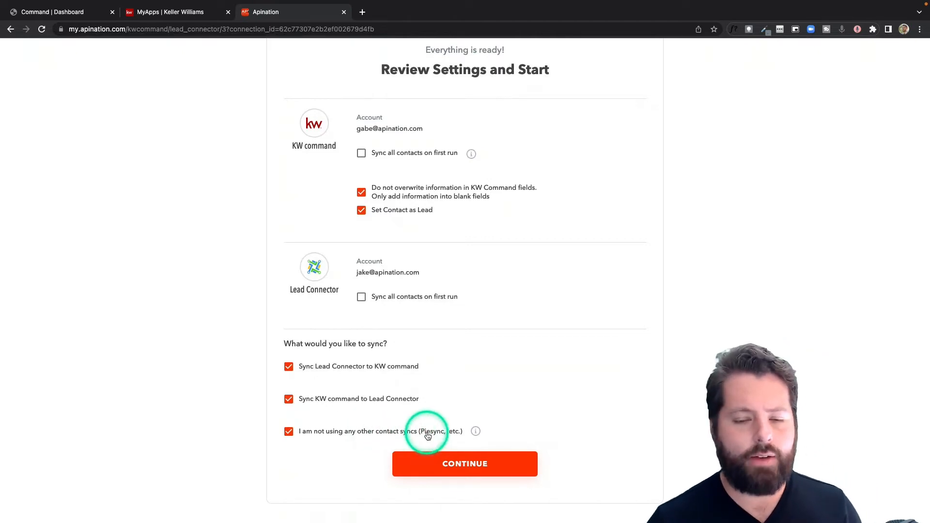
left_click(473, 464)
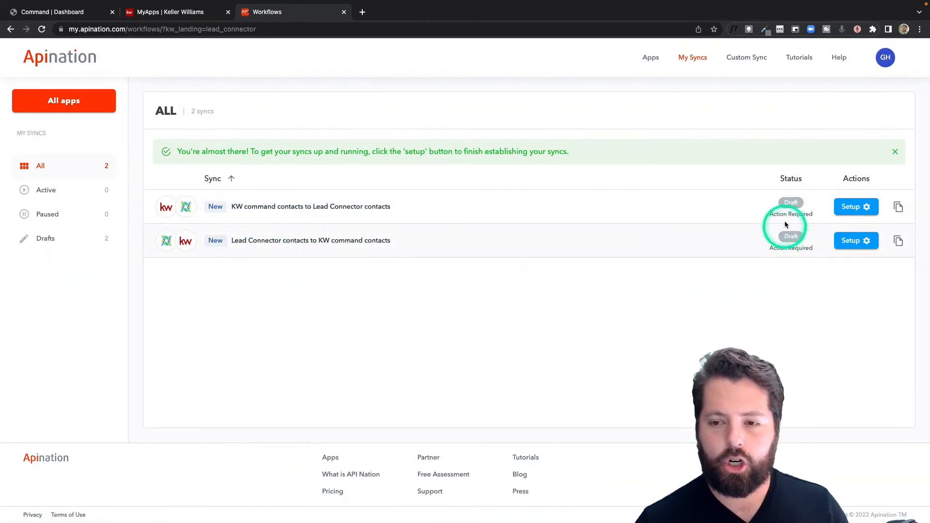
Open the KW command contacts to Lead Connector contacts sync and review its account settings
left_click(322, 207)
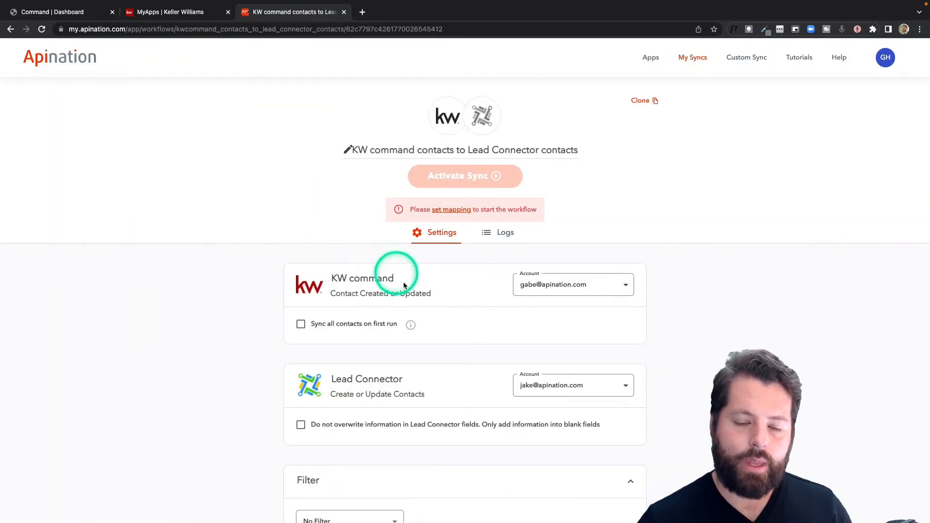
scroll(403, 284, "down", 2)
scroll(403, 286, "down", 6)
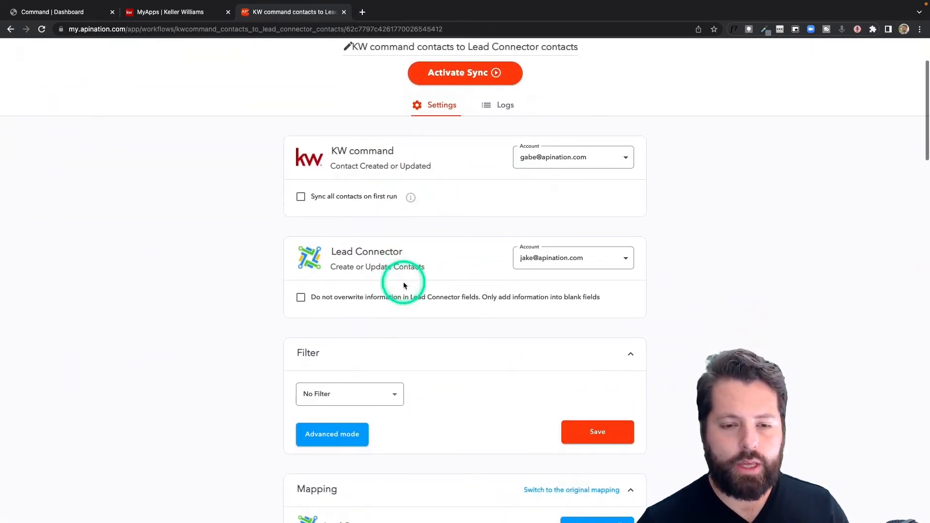
scroll(405, 286, "down", 1)
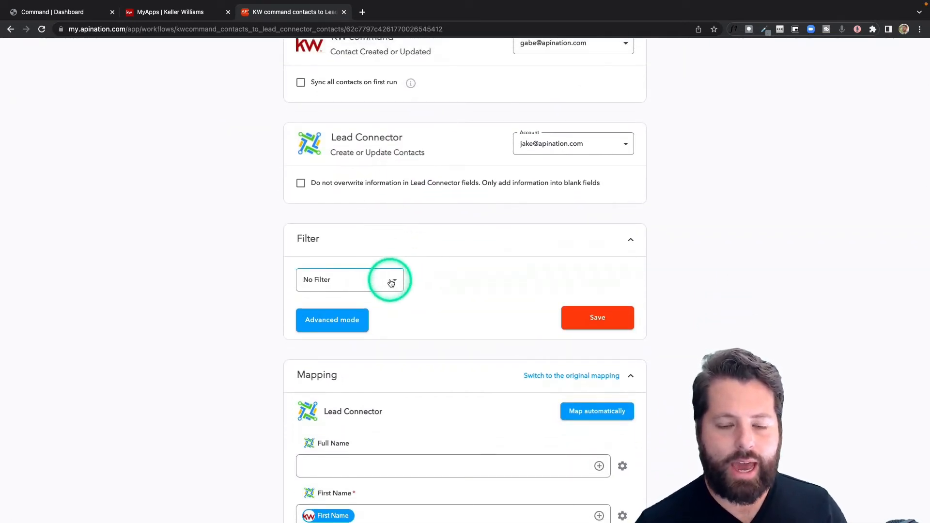
Examine the available filter fields and the Lead Connector field mapping of the KW command contacts sync
left_click(390, 283)
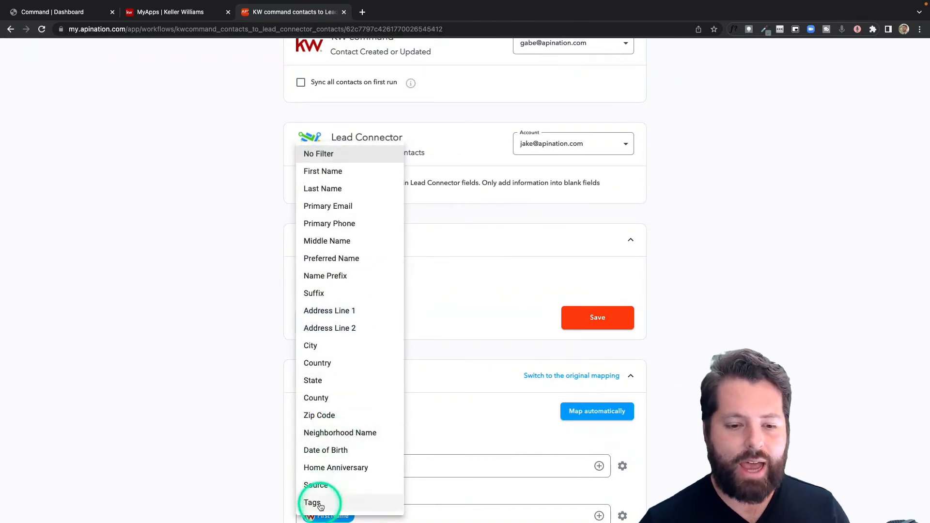
left_click(256, 448)
scroll(256, 444, "down", 5)
scroll(256, 443, "down", 4)
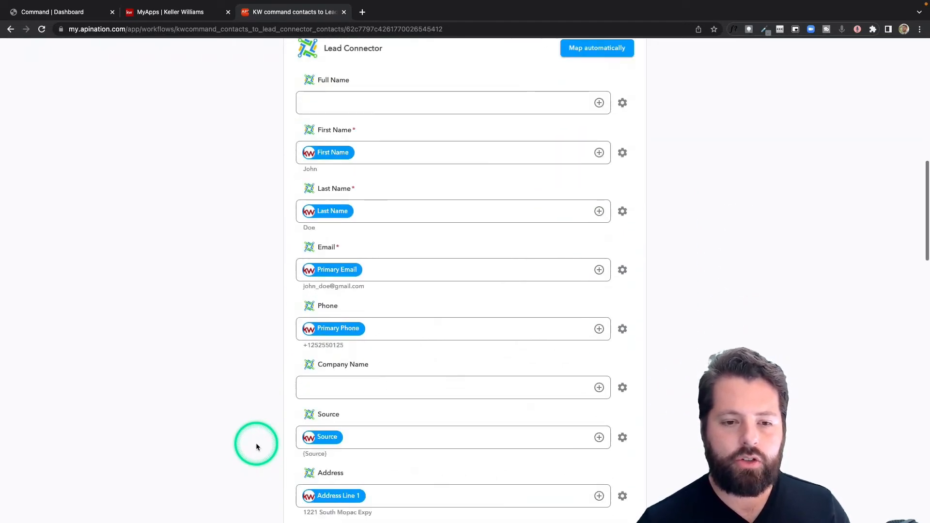
left_click(344, 373)
scroll(346, 374, "down", 2)
scroll(345, 376, "down", 7)
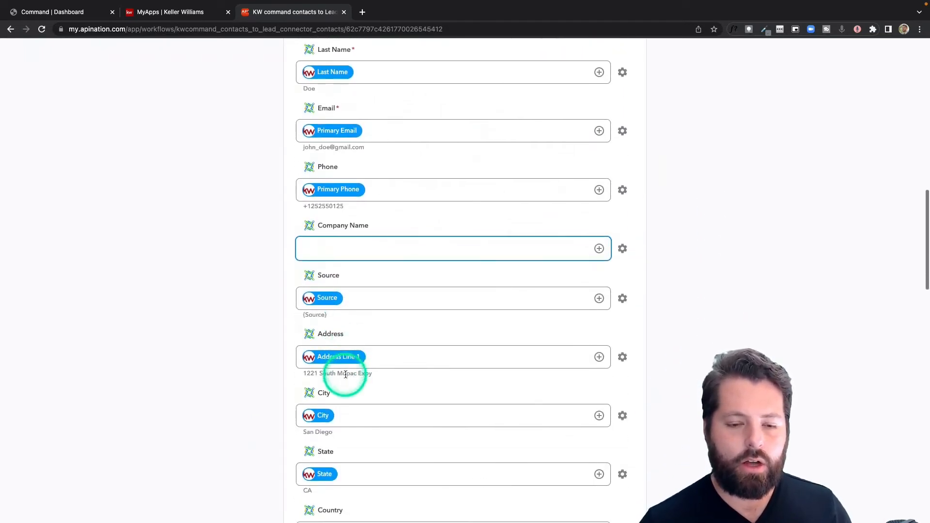
scroll(345, 377, "down", 2)
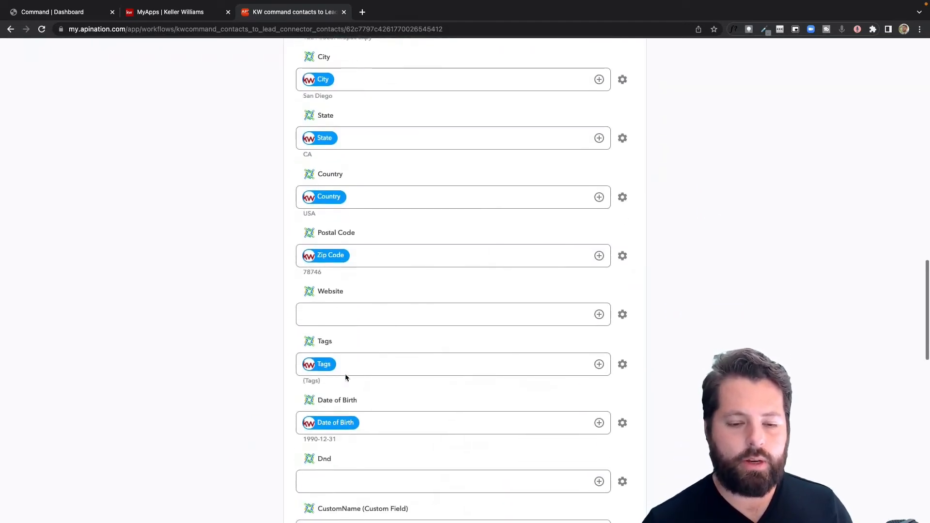
scroll(345, 377, "up", 9)
scroll(345, 378, "up", 1)
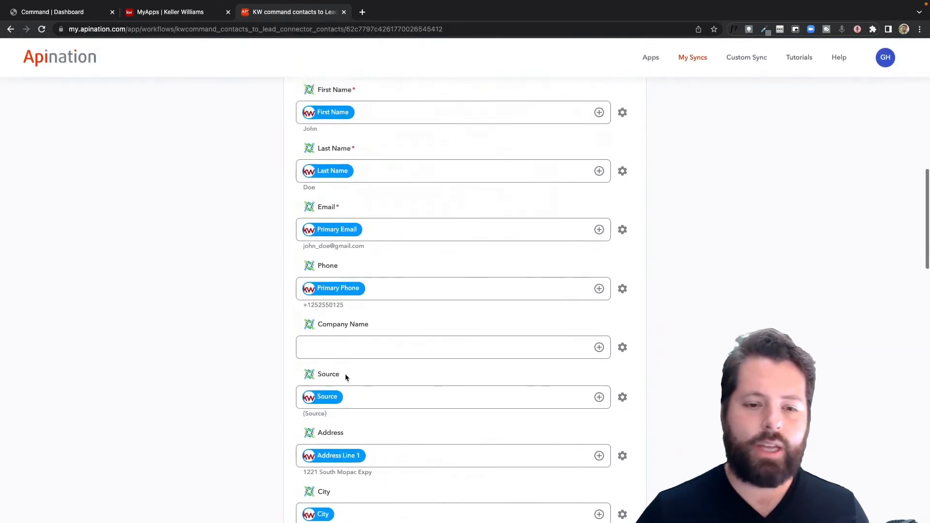
Browse the KW command fields available for mapping to Company Name without choosing one
left_click(599, 348)
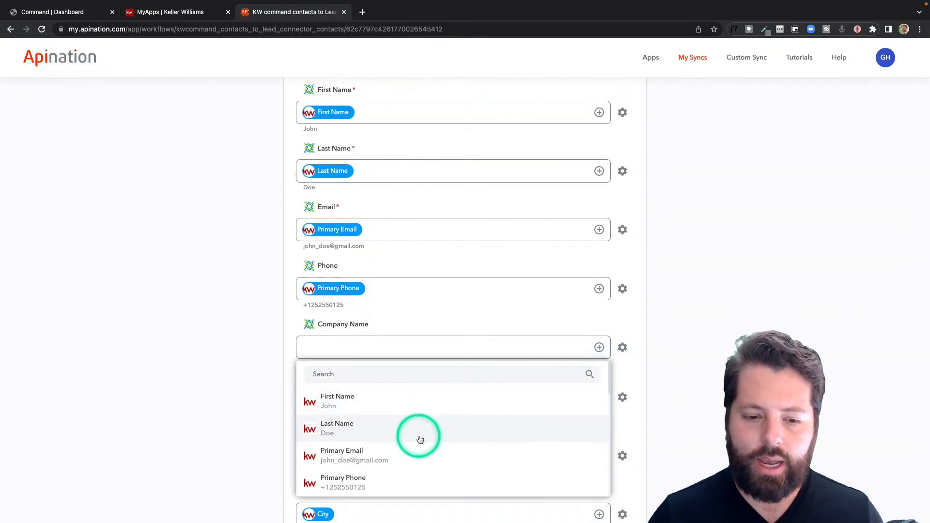
scroll(419, 439, "down", 3)
scroll(420, 439, "down", 5)
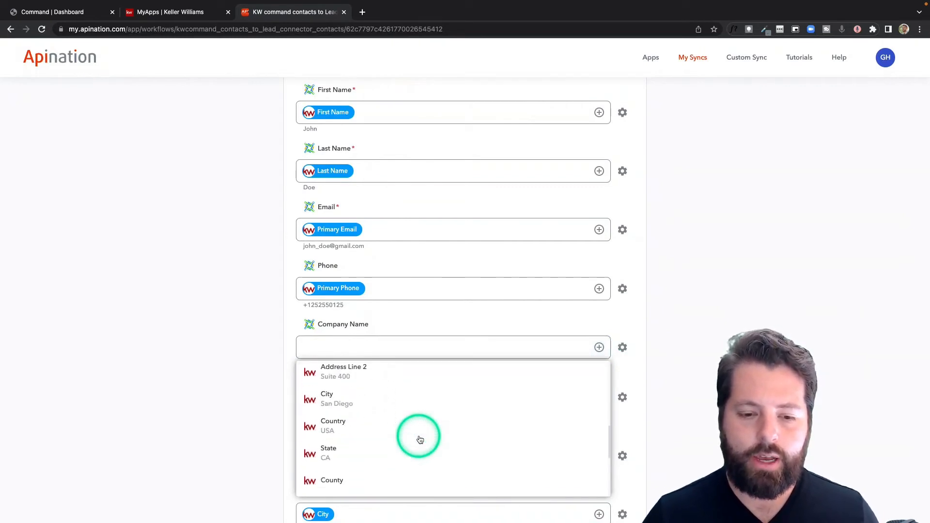
scroll(420, 439, "down", 3)
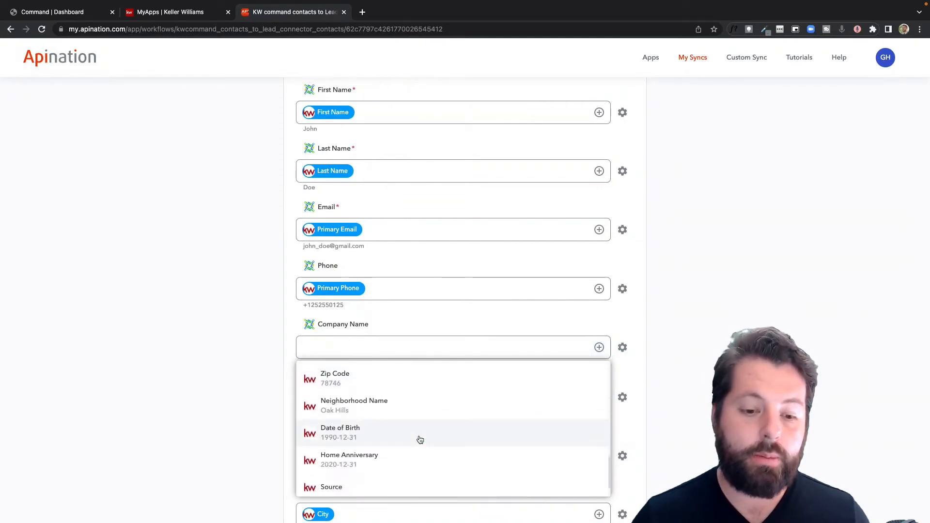
scroll(420, 440, "up", 2)
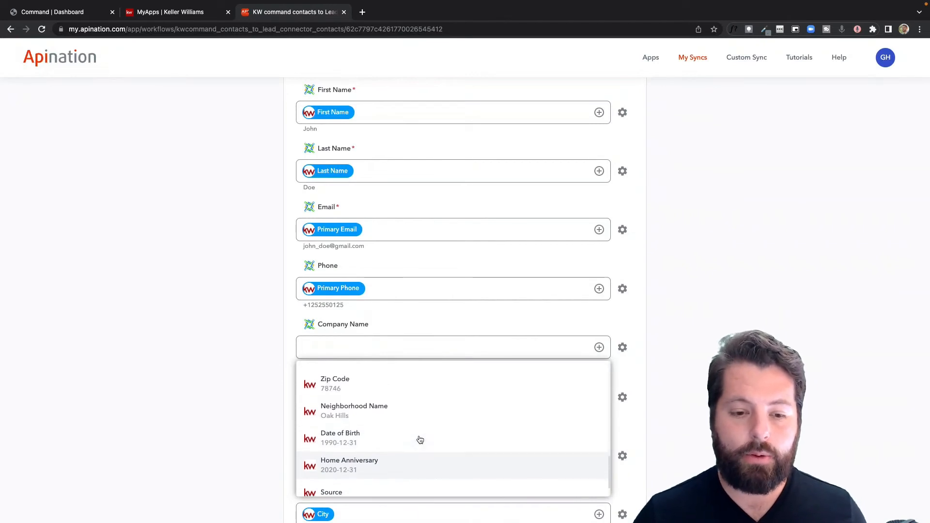
left_click(256, 446)
Activate the KW command contacts to Lead Connector contacts sync
scroll(256, 449, "up", 10)
scroll(256, 449, "up", 2)
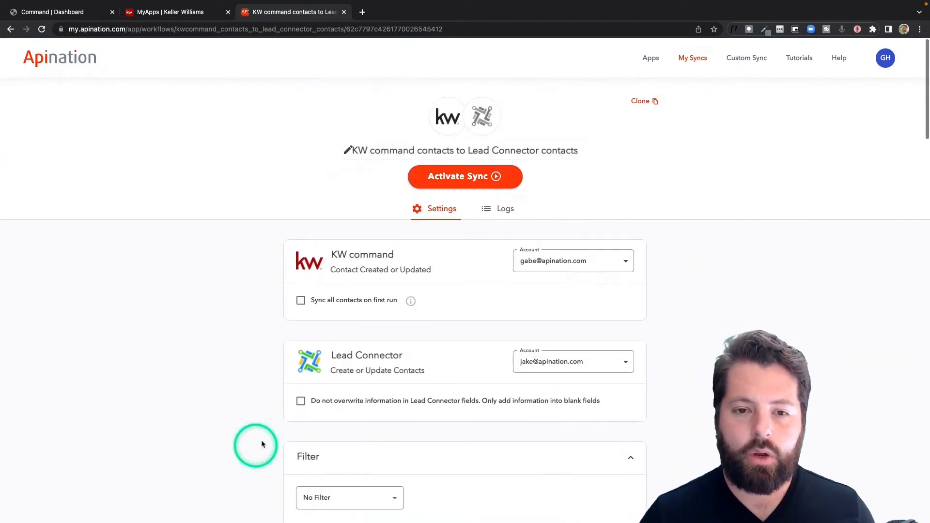
left_click(465, 178)
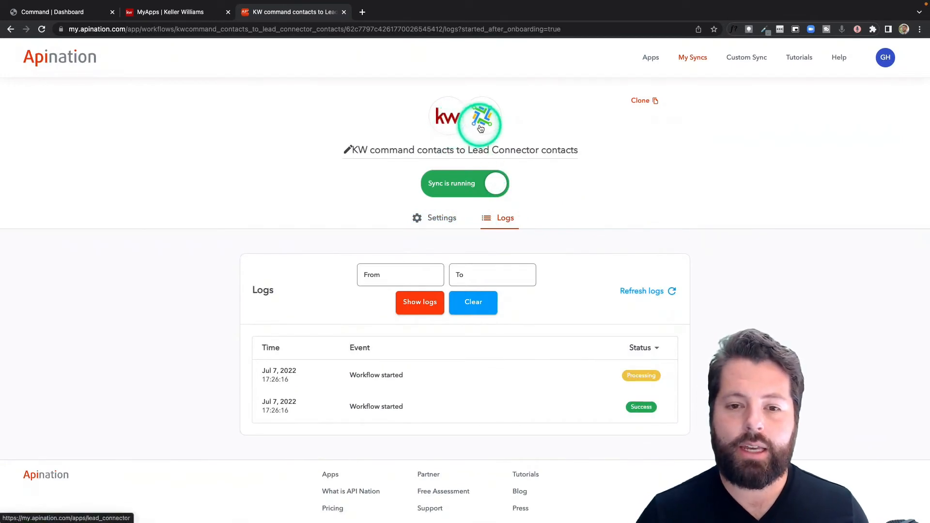
Open the Lead Connector contacts to KW command contacts sync, review its settings and mapping, and activate it
left_click(700, 59)
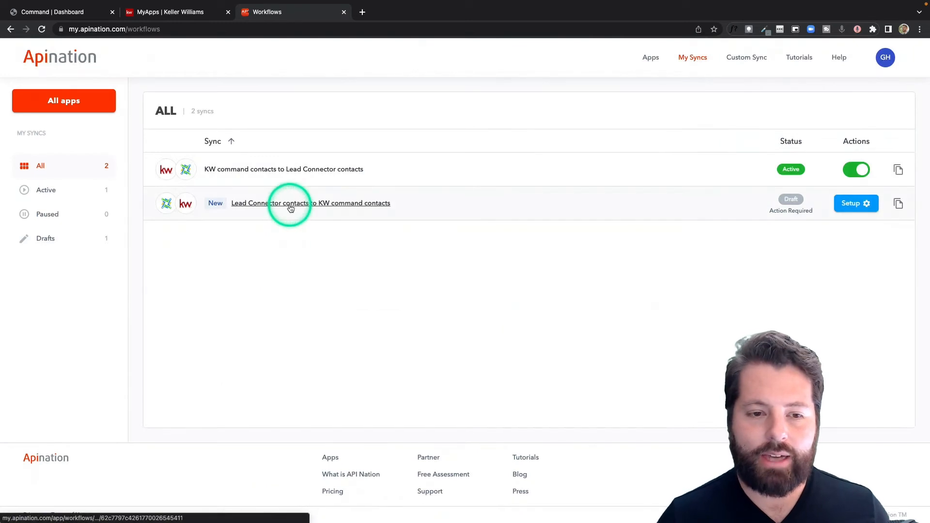
left_click(291, 203)
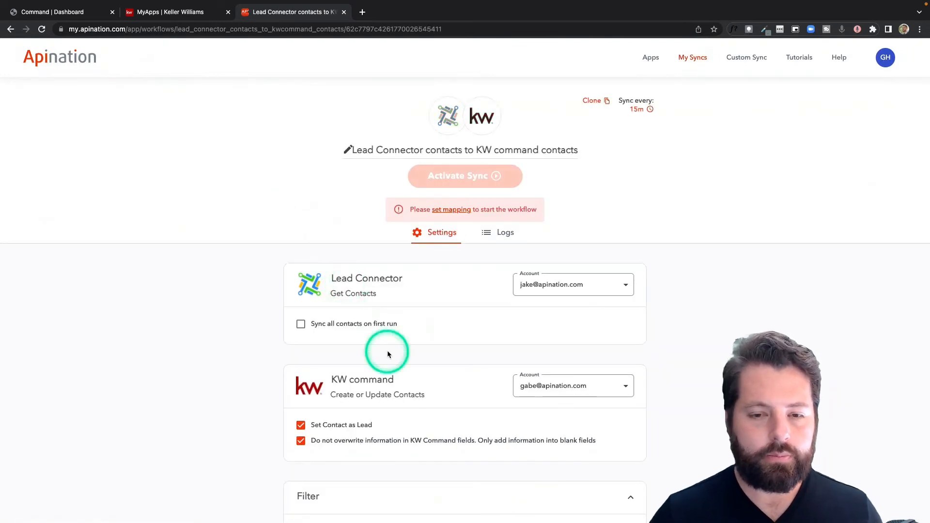
scroll(384, 349, "down", 2)
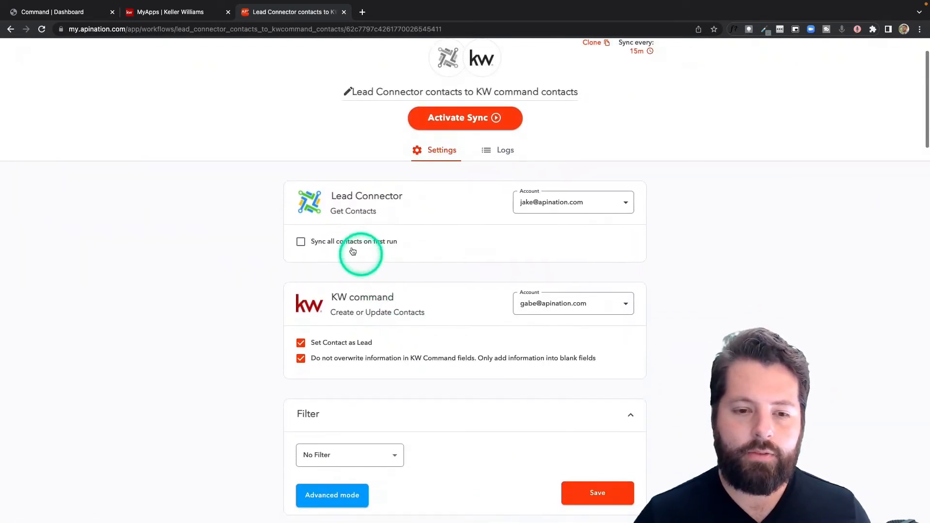
scroll(405, 392, "down", 5)
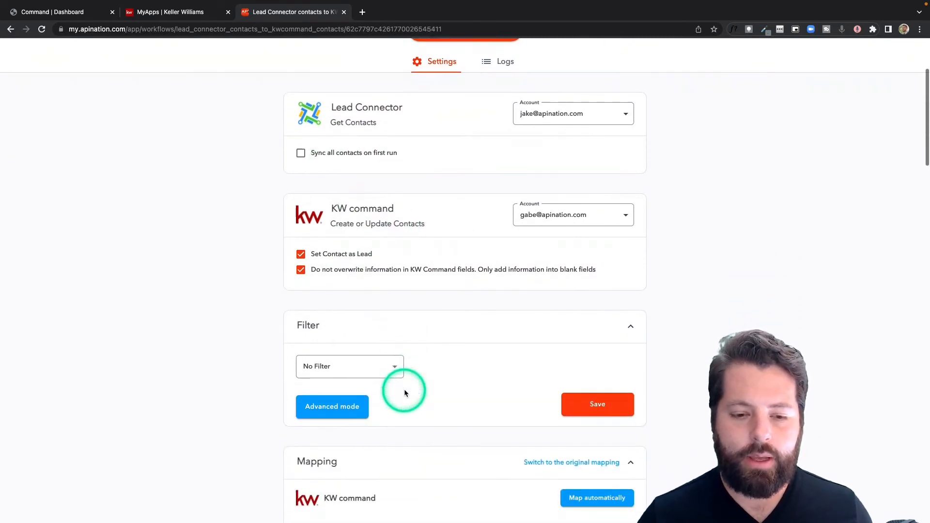
scroll(405, 392, "down", 8)
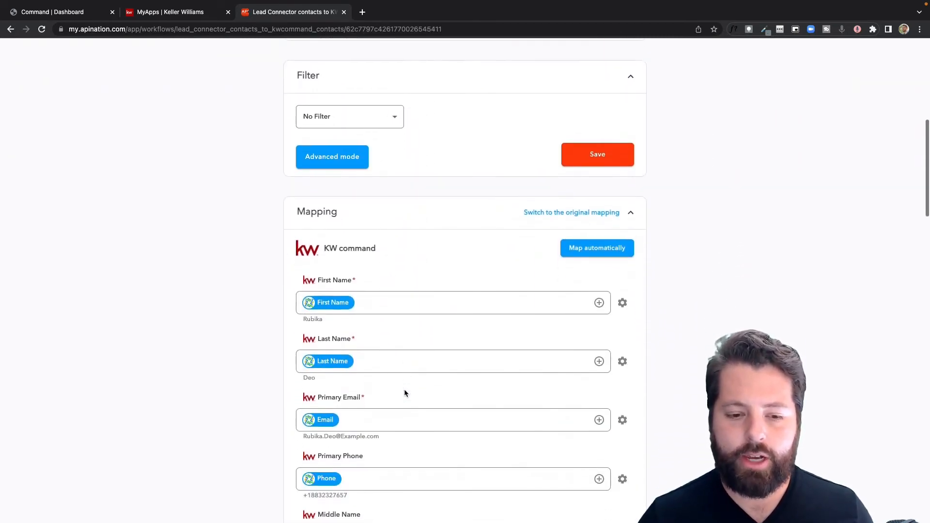
scroll(404, 389, "up", 15)
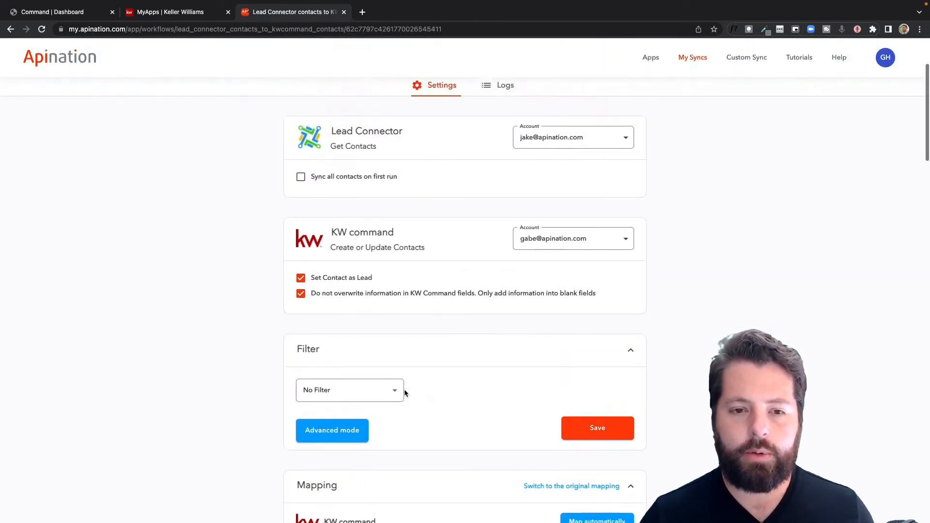
left_click(482, 180)
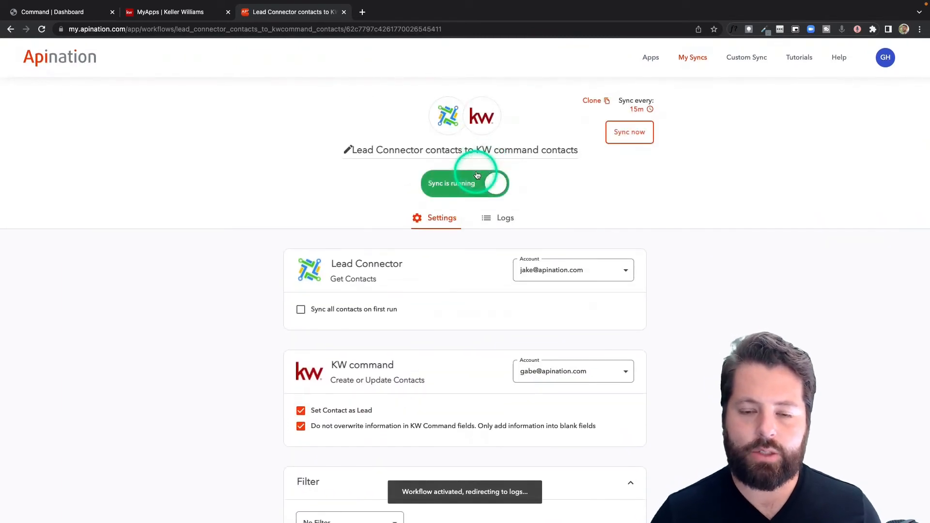
Examine the available filter fields and the KW command field mapping of the Lead Connector contacts to KW command contacts sync
left_click(514, 215)
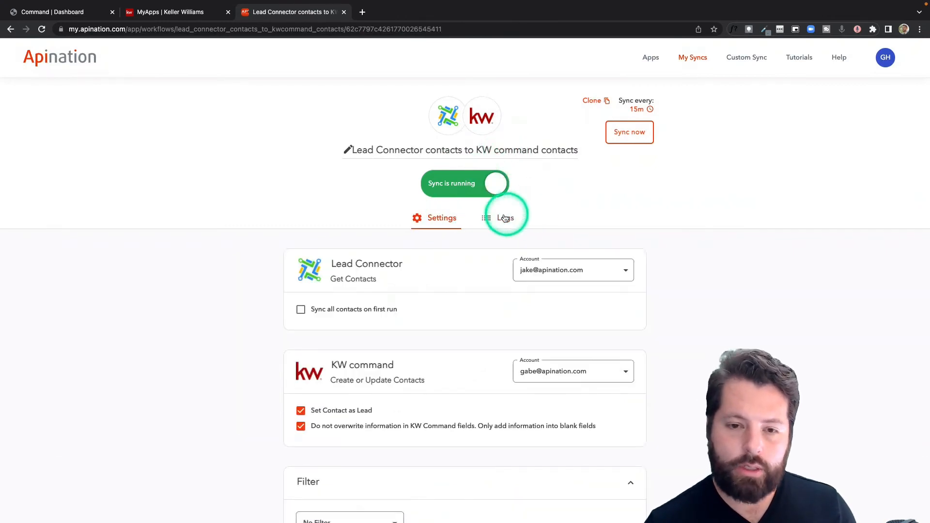
scroll(458, 351, "down", 4)
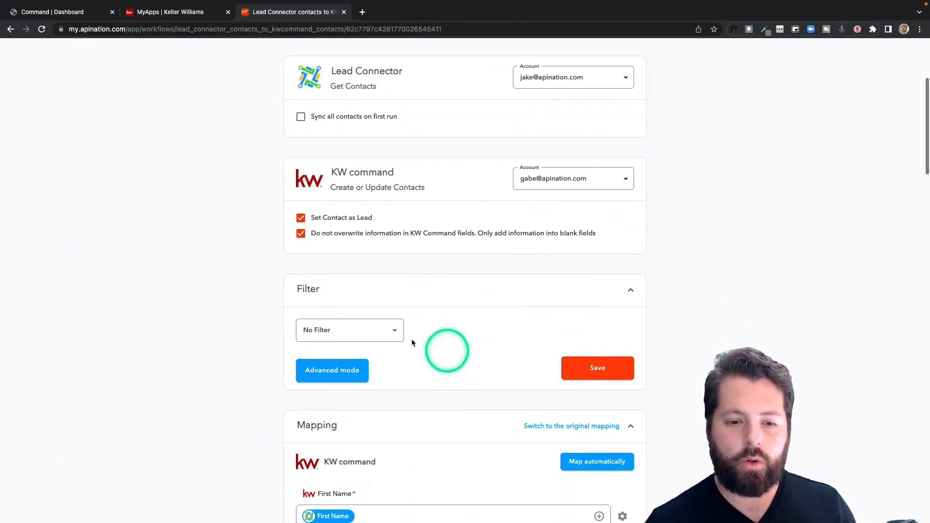
left_click(397, 338)
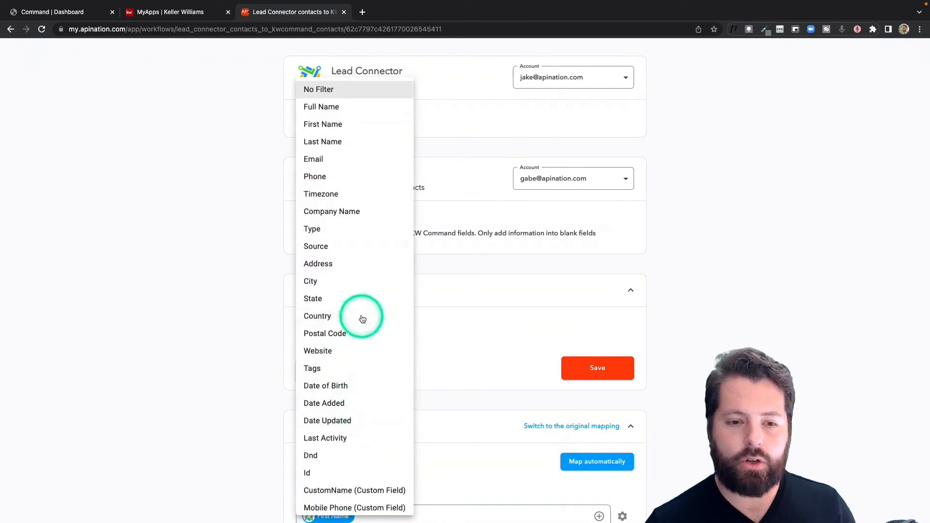
left_click(500, 388)
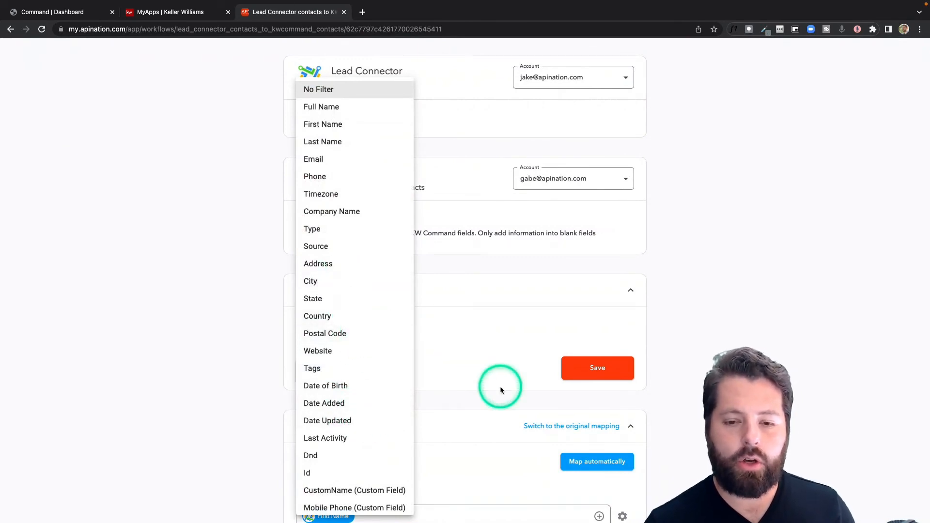
scroll(501, 389, "down", 4)
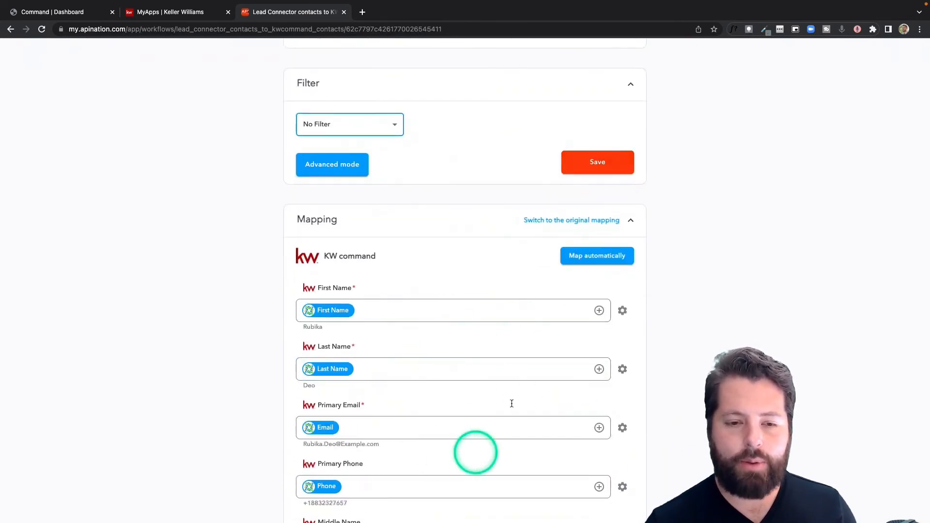
scroll(511, 402, "up", 8)
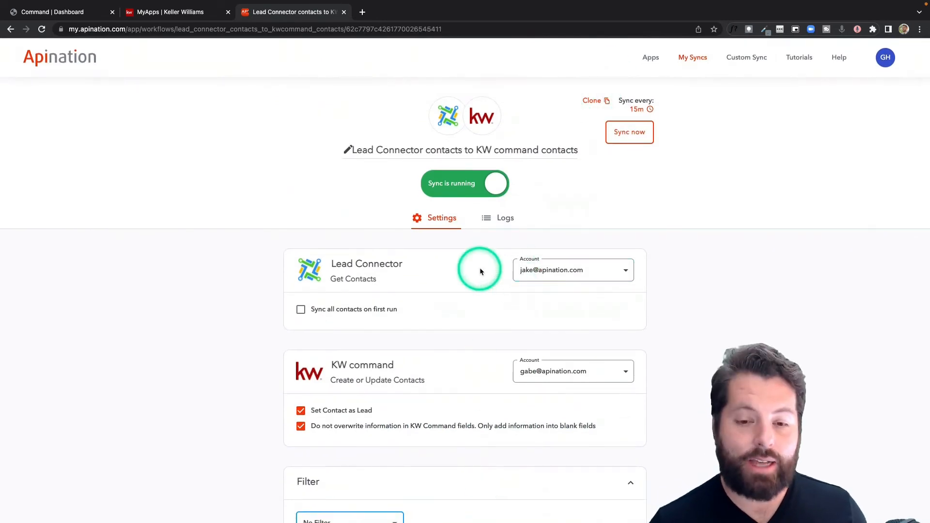
Return to the overview of all syncs to check the status of both contact syncs
left_click(702, 58)
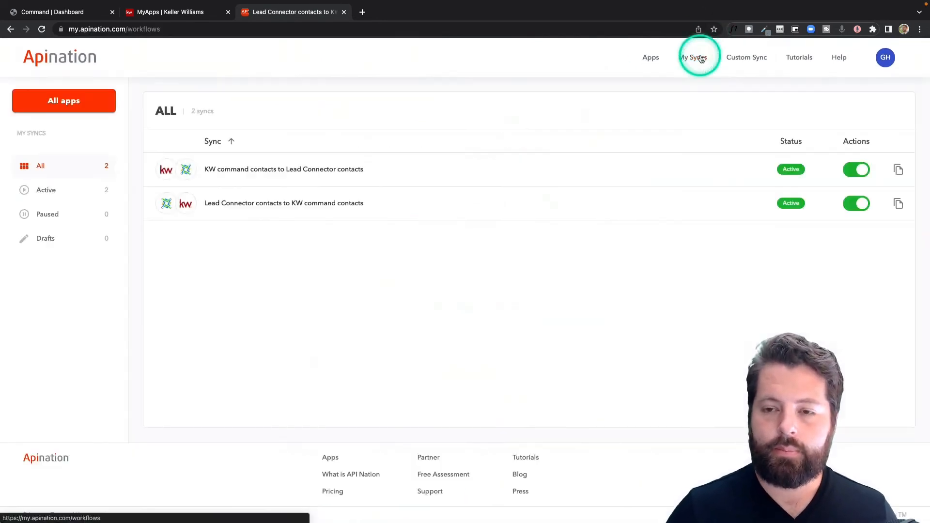
left_click(406, 202)
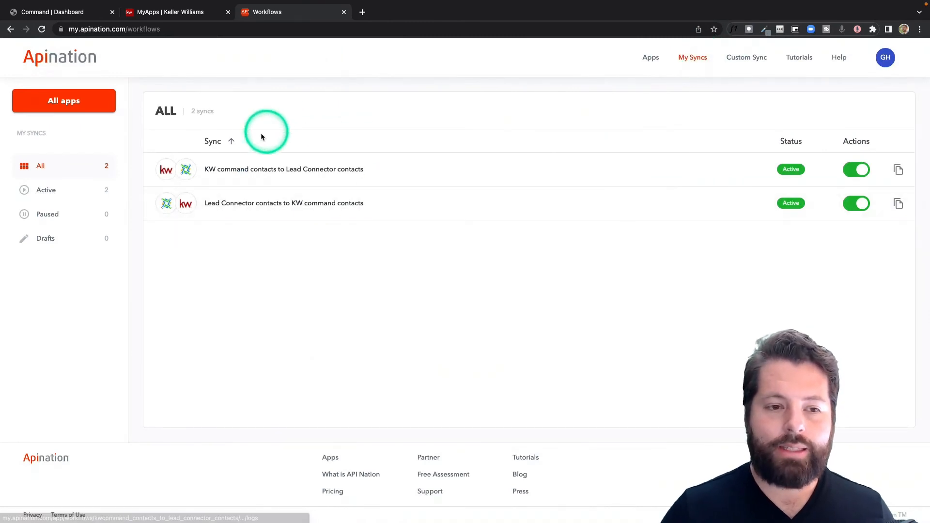